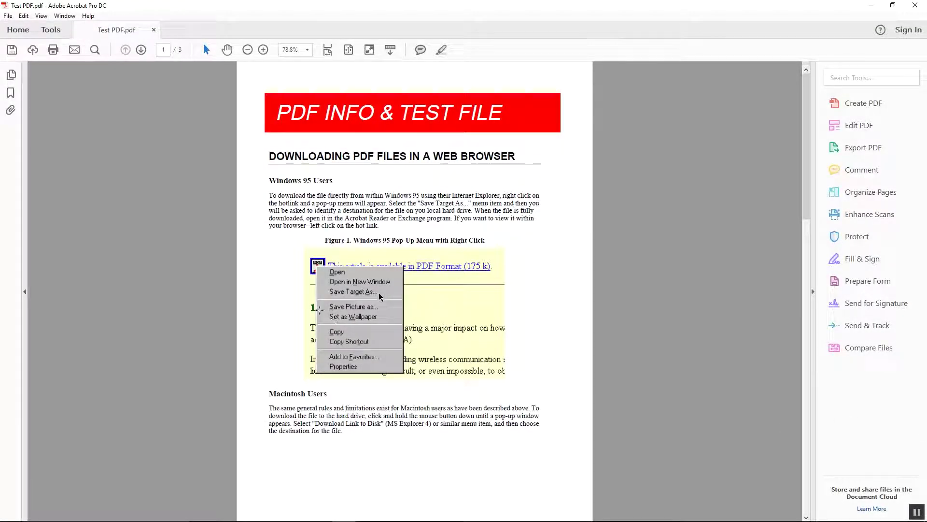
- Switch Acrobat from Test PDF to the Tools center showing all tool groups
left_click(45, 29)
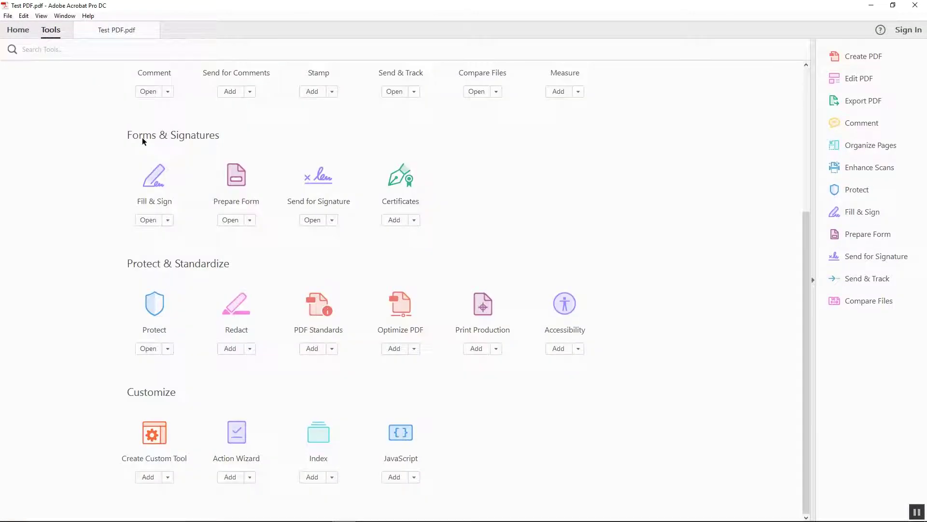
- Open Action Wizard from the Customize group, with 'test action' loaded for Test PDF
left_click(242, 438)
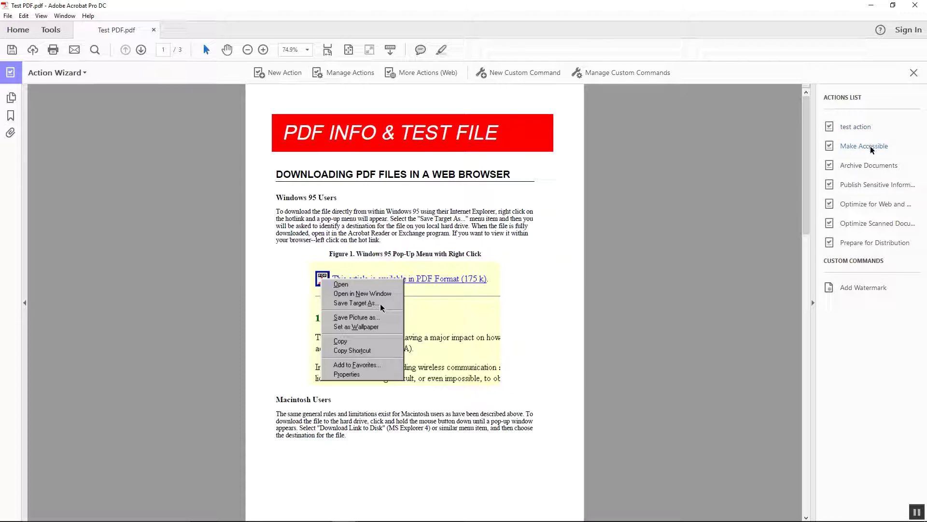
- Run 'test action' on Test PDF.pdf, accepting the 'test' watermark settings
left_click(870, 126)
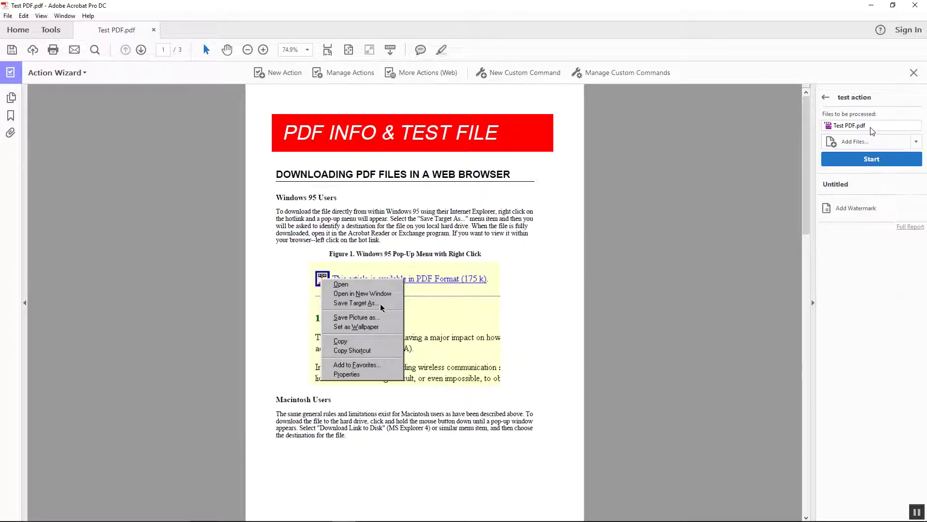
left_click(870, 128)
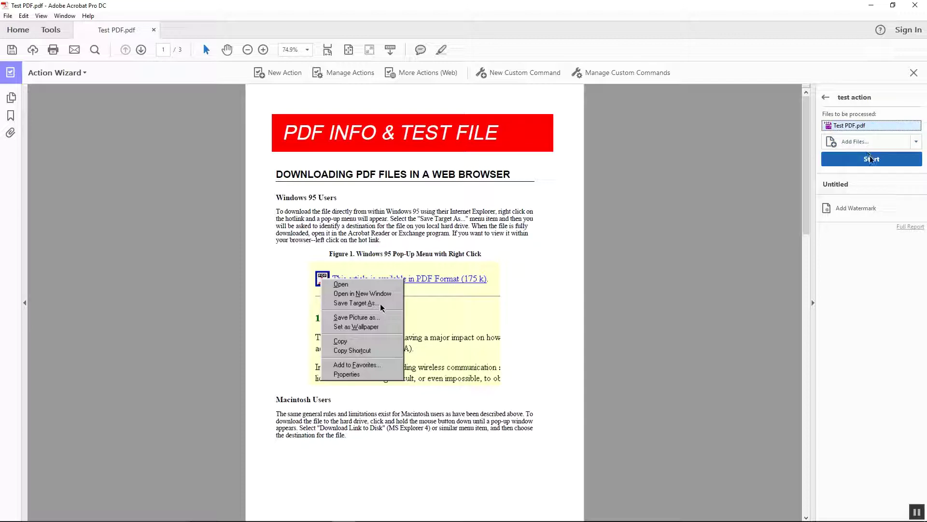
left_click(882, 165)
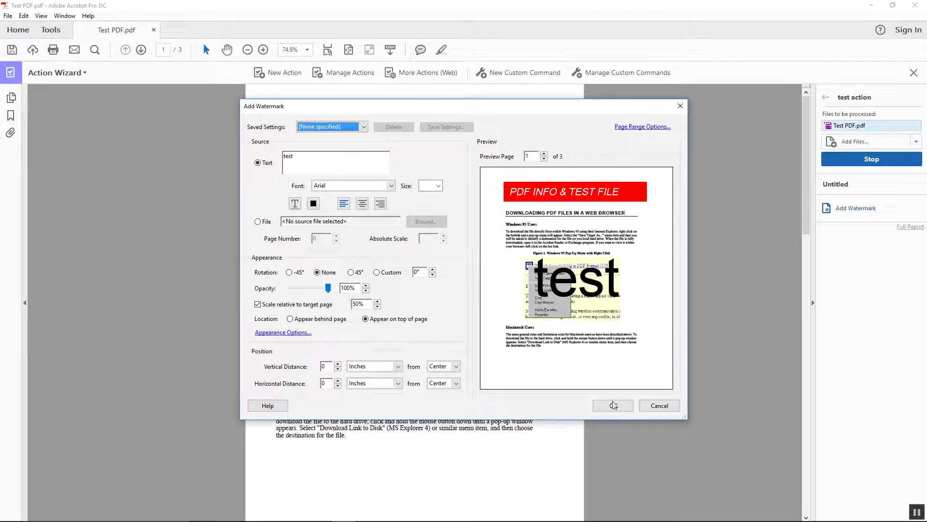
left_click(614, 407)
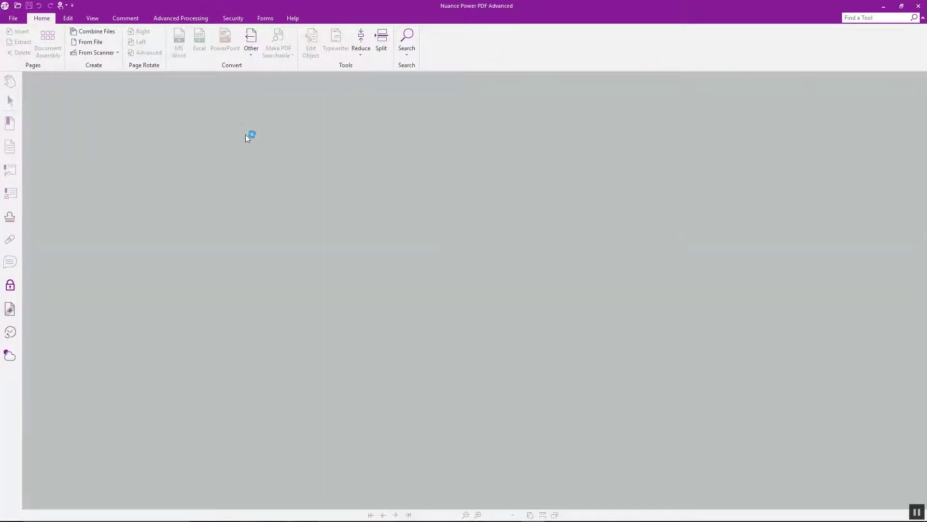
- Open the Sequencer from Power PDF's Advanced Processing tab to list saved sequences
left_click(190, 18)
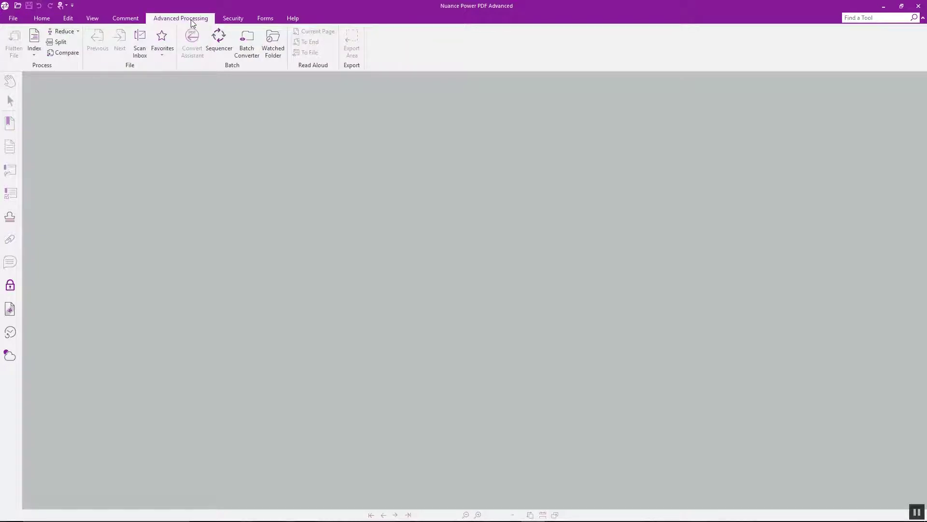
left_click(218, 44)
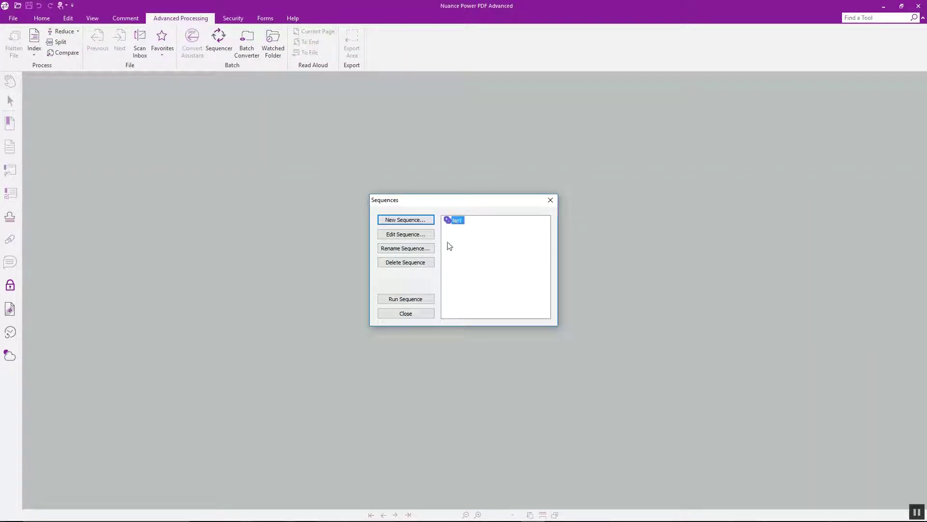
- Run the 'test' Add Watermark sequence, confirming it and choosing Test PDF as input
left_click(424, 298)
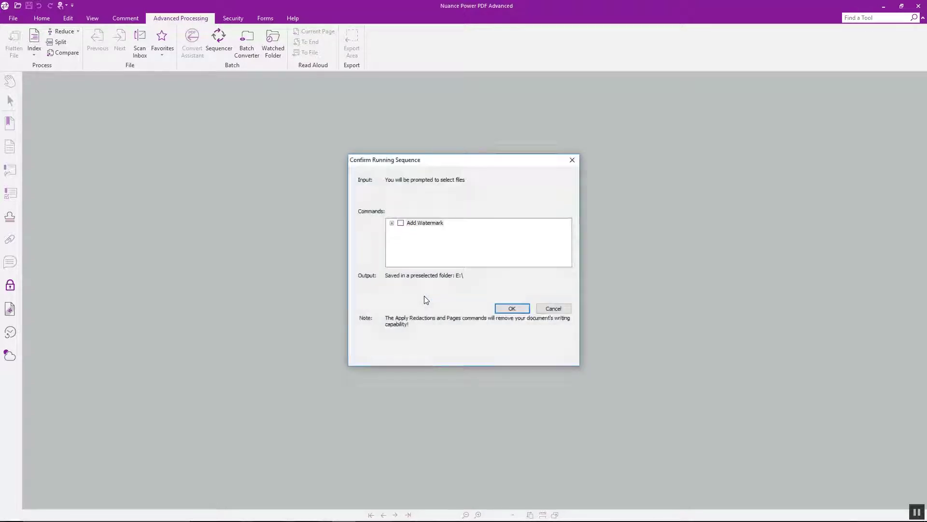
left_click(512, 309)
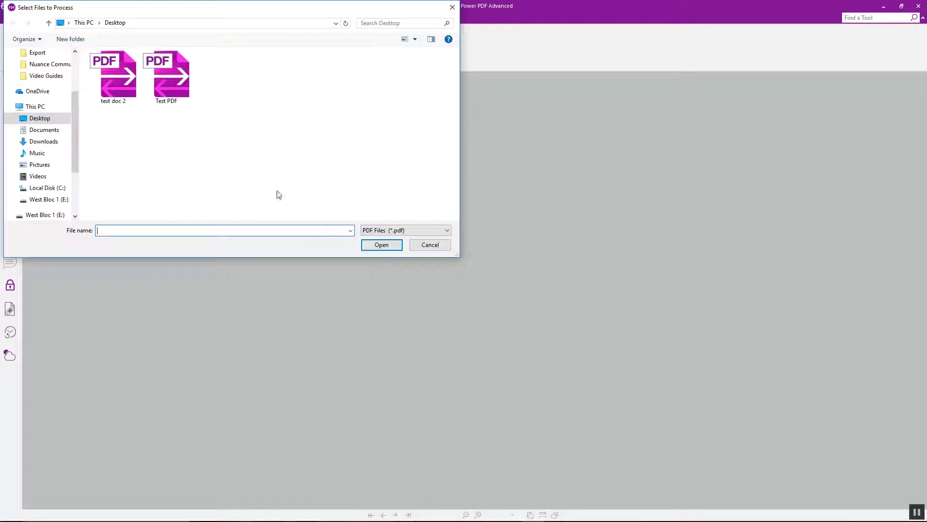
left_click(171, 72)
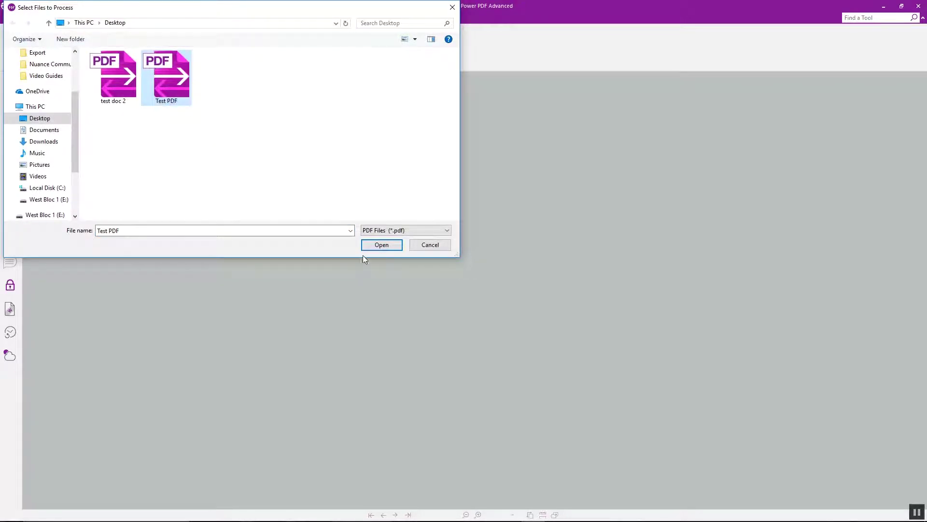
left_click(380, 245)
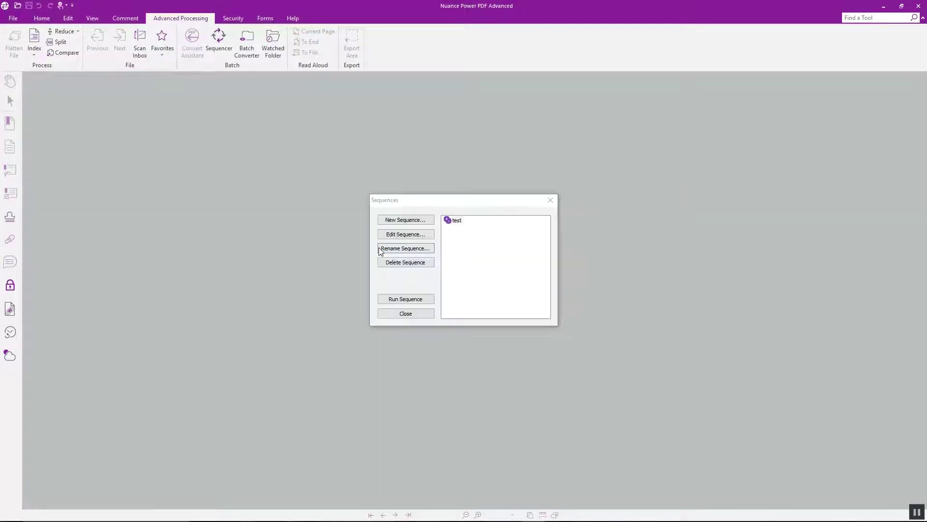